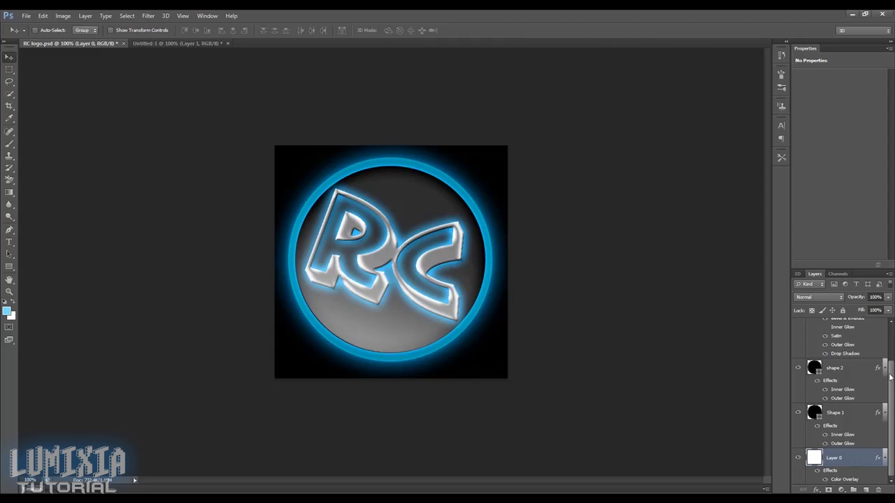
Turn off Layer 0's visibility so the glowing RC logo appears on transparency.
scroll(890, 379, "up", 3)
scroll(891, 379, "down", 3)
scroll(891, 378, "up", 2)
scroll(891, 374, "down", 2)
scroll(884, 358, "up", 2)
scroll(892, 437, "down", 2)
scroll(892, 414, "up", 2)
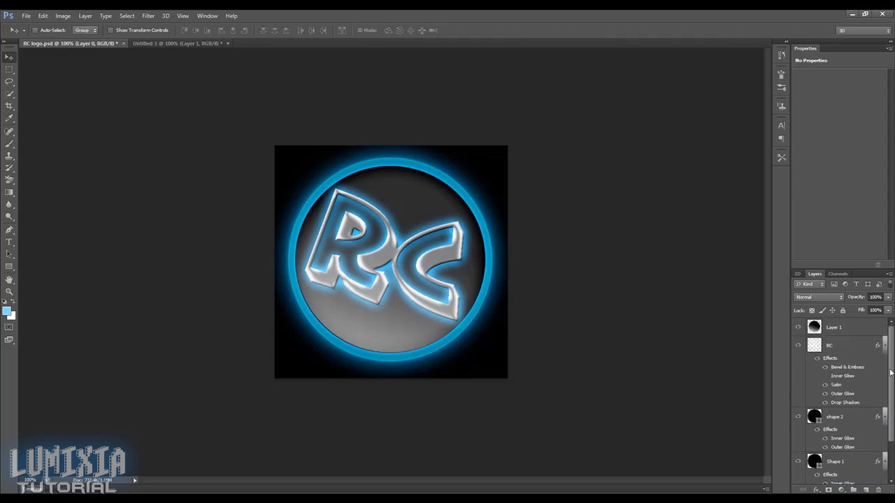
scroll(893, 423, "down", 2)
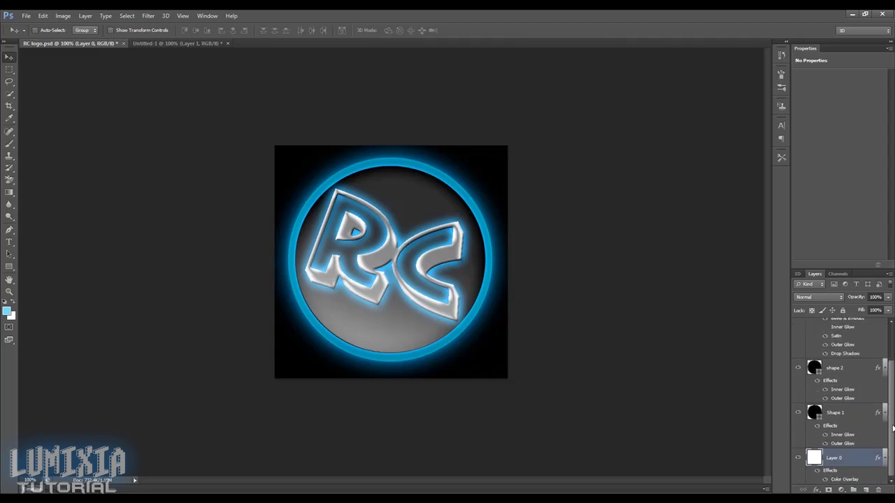
left_click(798, 460)
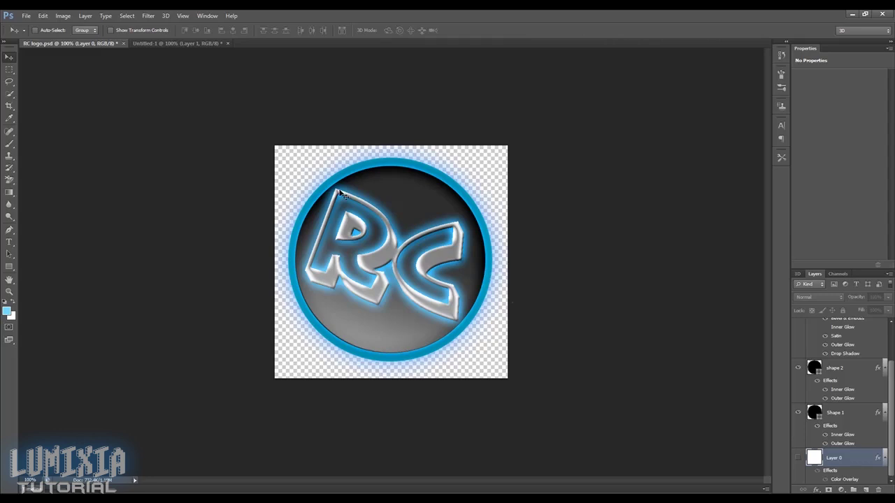
Make Layer 0 visible again to restore the black background behind the RC logo.
left_click(26, 16)
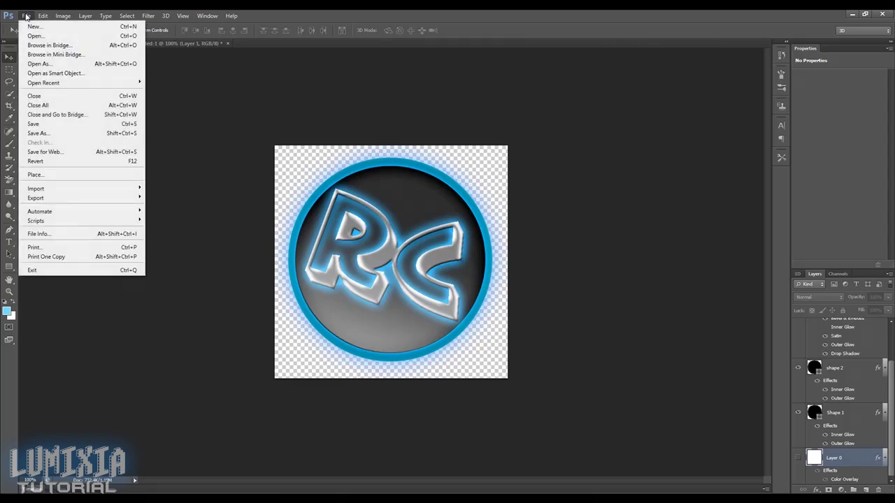
left_click(26, 17)
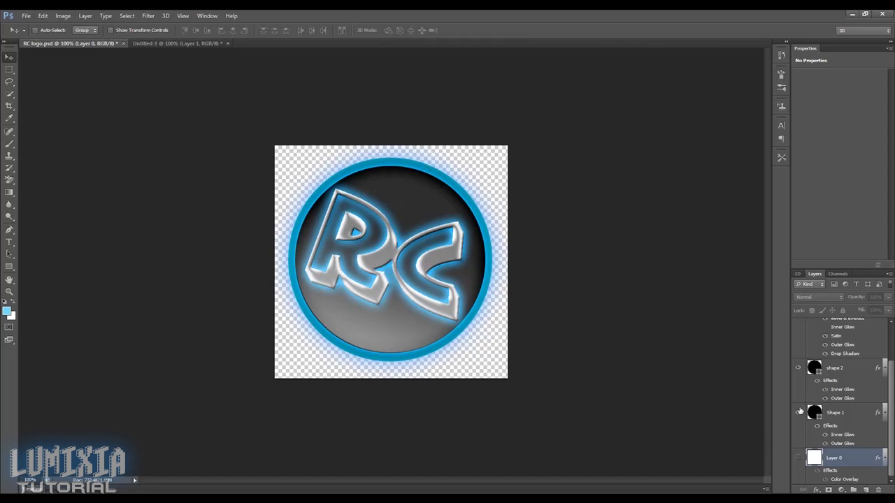
left_click(798, 459)
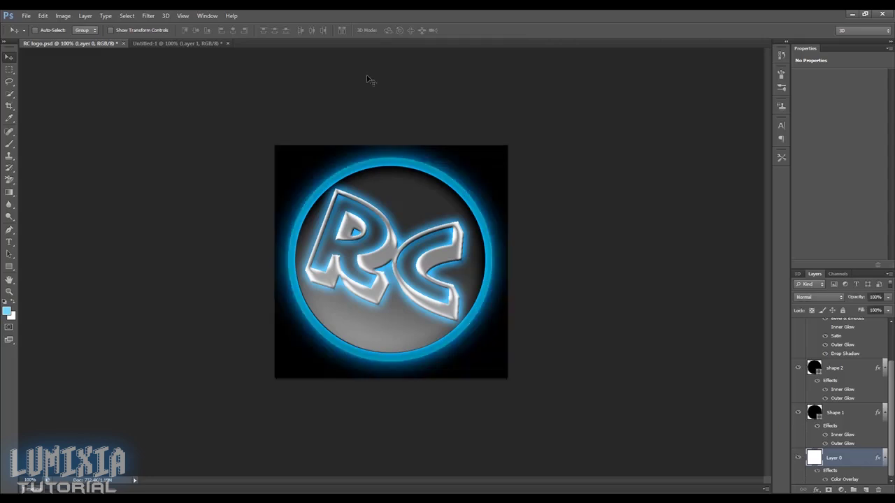
Switch to the Untitled-1 document containing the Intel logo.
left_click(172, 44)
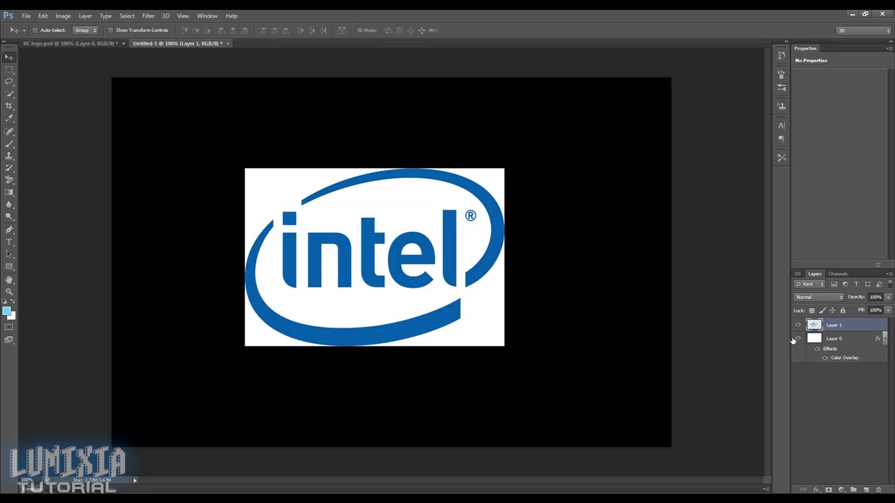
Make Layer 0 the active layer in Untitled-1.
left_click(833, 341)
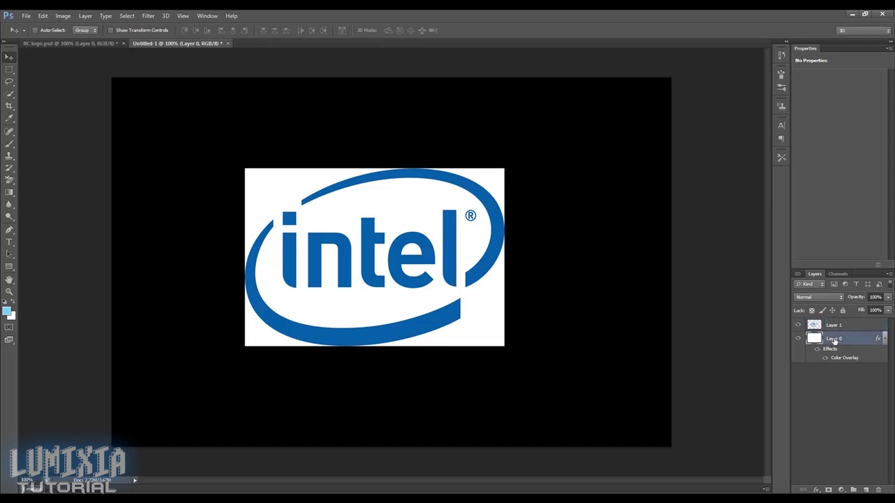
left_click(839, 325)
left_click(833, 339)
left_click(837, 325)
left_click(833, 341)
Choose the Background Eraser Tool from the eraser tool group.
left_click(13, 181)
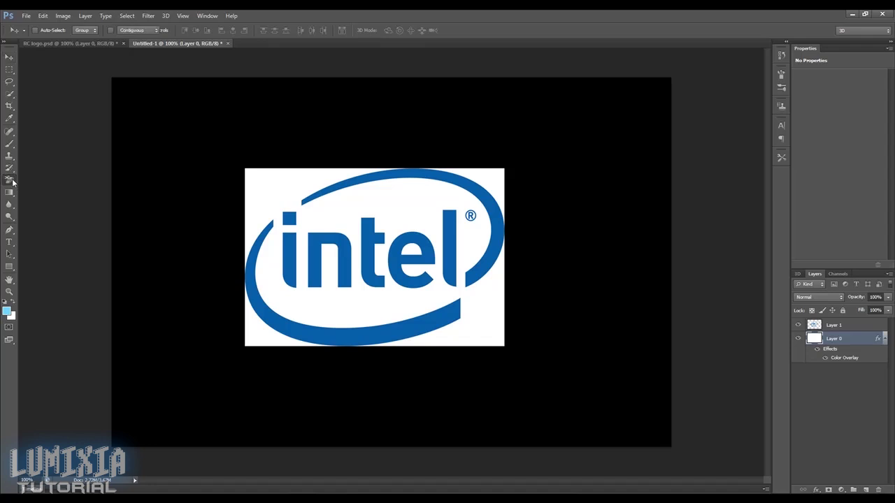
right_click(13, 181)
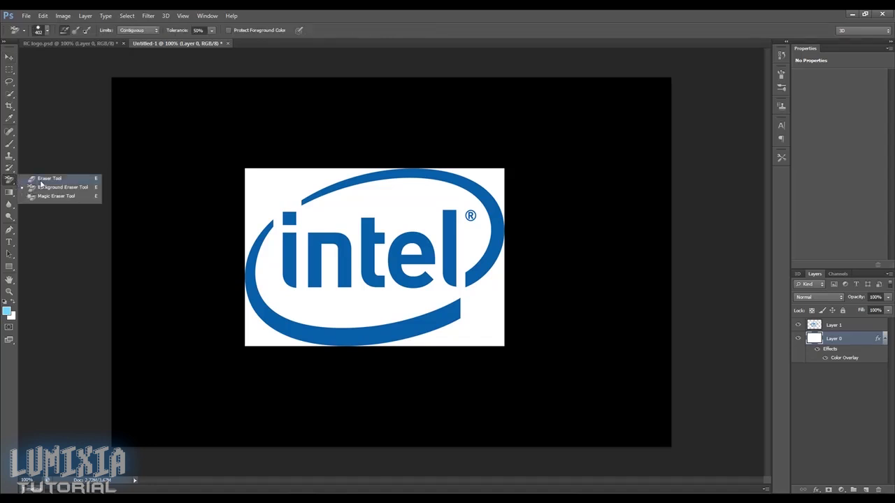
left_click(62, 188)
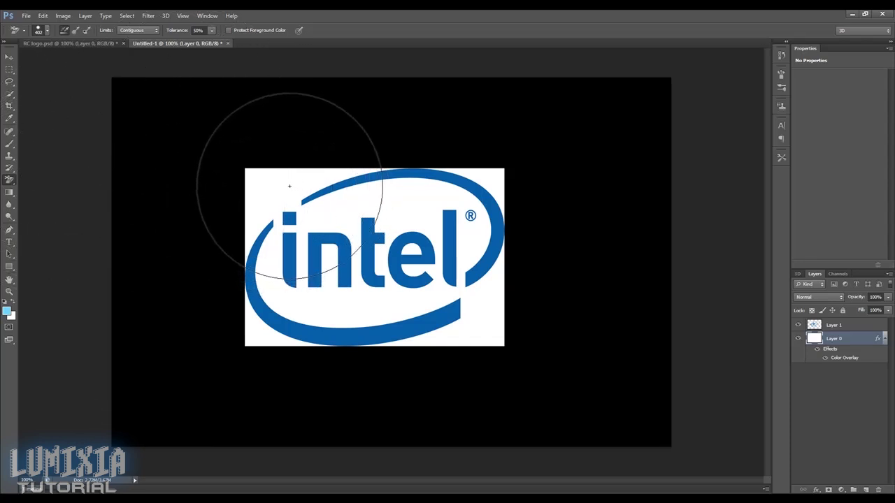
Select Layer 1 and erase all white backdrop around the Intel logo and ® mark.
left_click(845, 327)
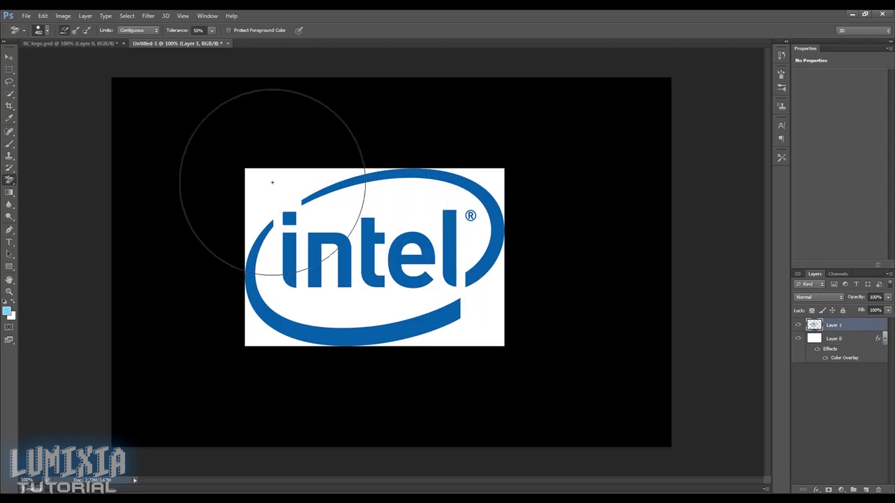
left_click(271, 187)
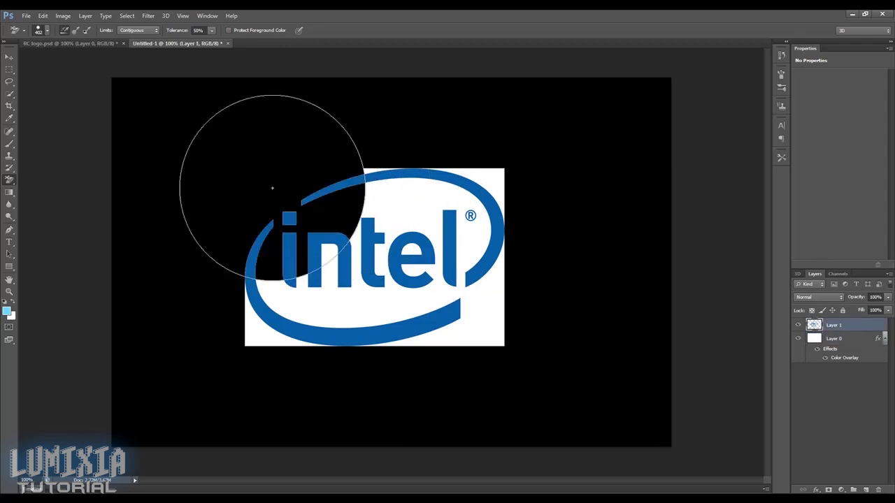
mouse_move(272, 188)
left_mouse_down()
mouse_move(223, 216)
mouse_move(287, 296)
mouse_move(258, 338)
mouse_move(429, 318)
mouse_move(405, 297)
mouse_move(489, 311)
mouse_move(503, 296)
mouse_move(424, 263)
left_mouse_up()
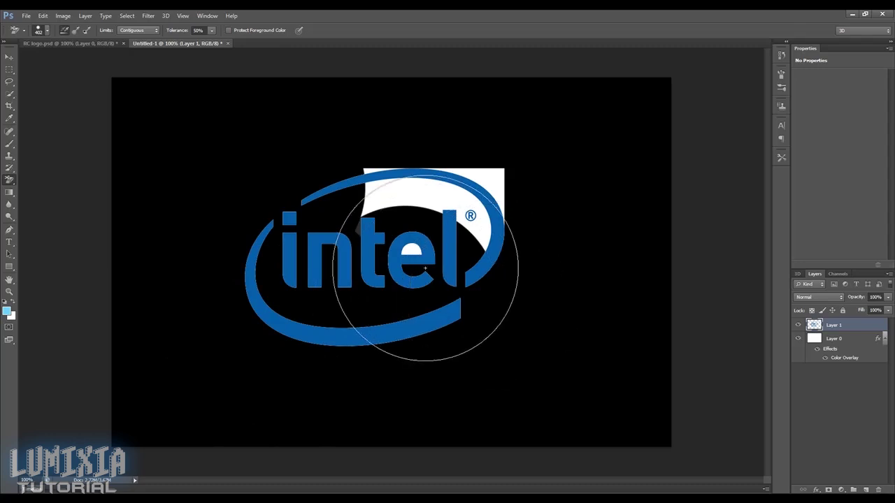
left_click(403, 192)
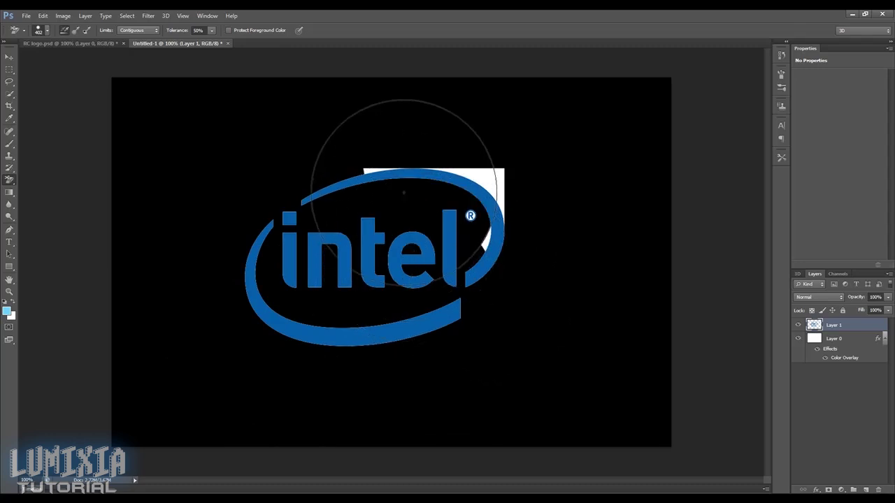
left_click_drag(495, 172, 485, 256)
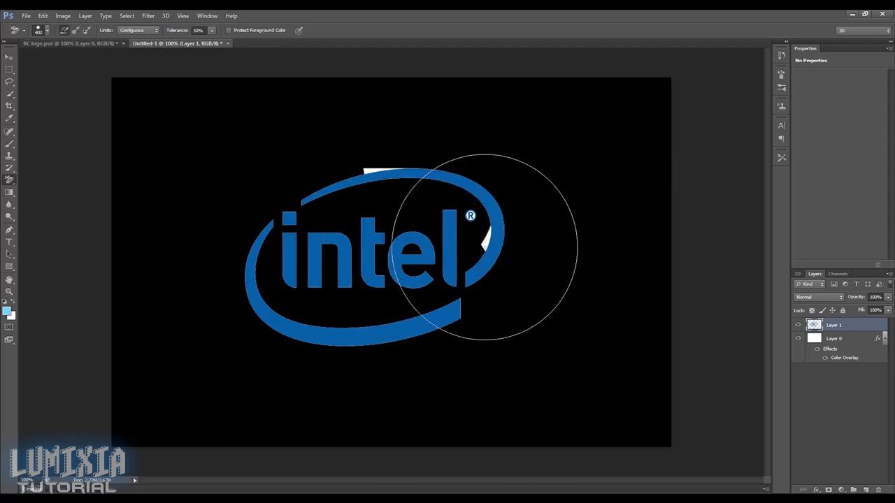
left_click_drag(469, 216, 467, 214)
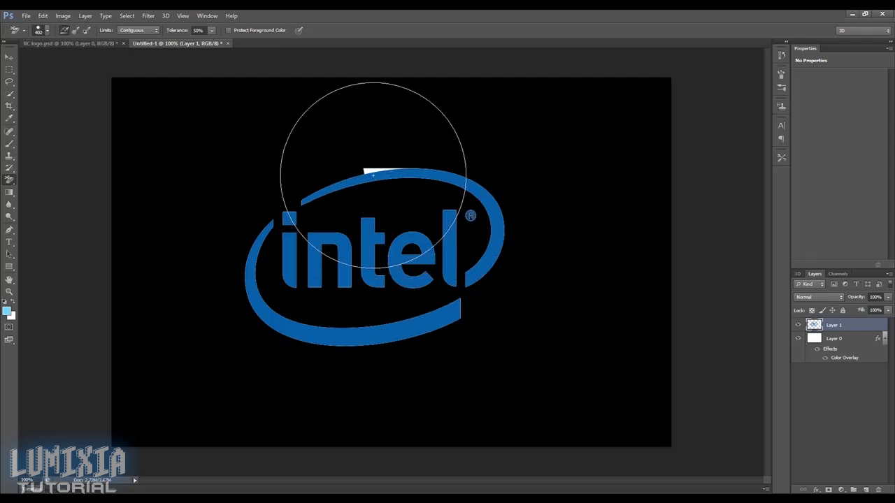
left_click(369, 170)
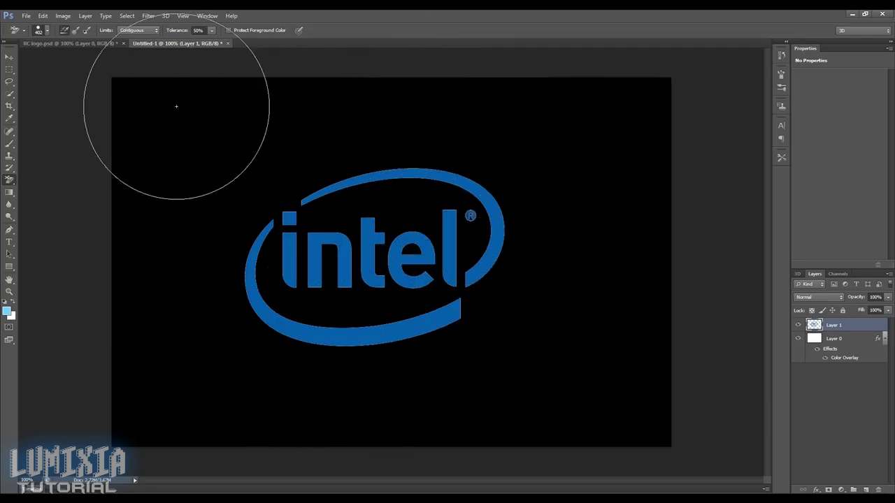
left_click(9, 56)
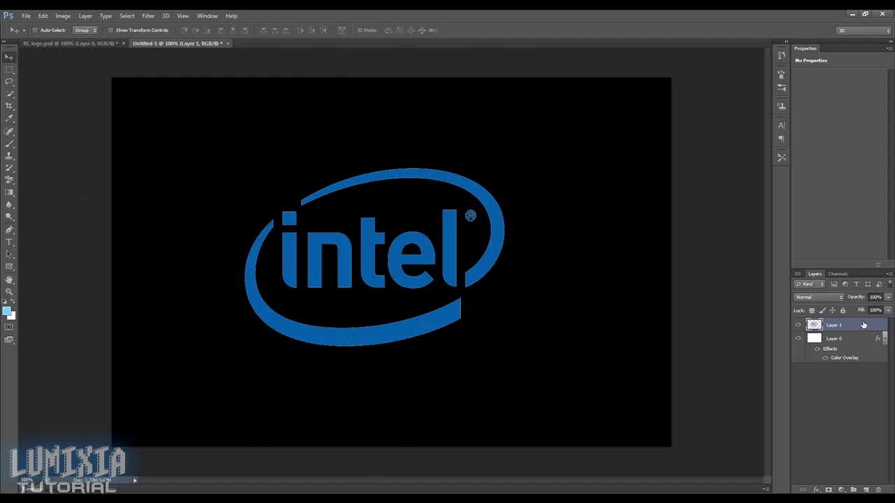
Nudge the Intel logo right and down, check its transparency, then return to RC logo.psd.
left_click_drag(383, 290, 423, 253)
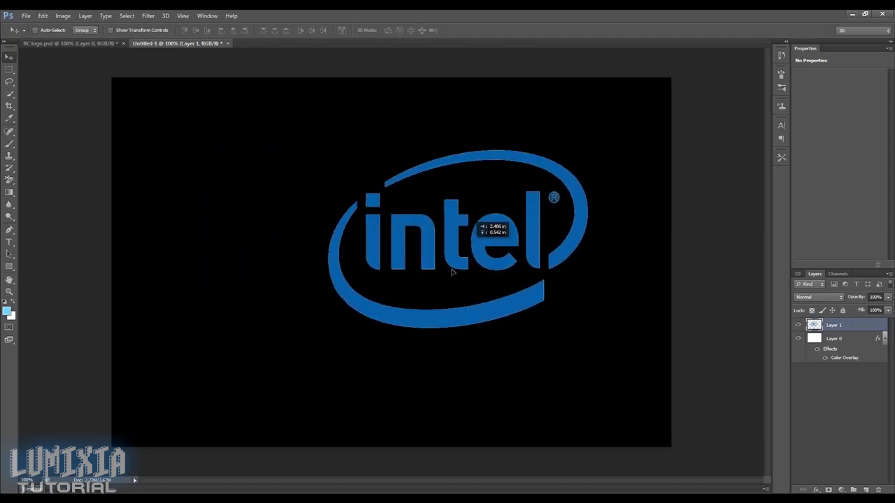
left_click_drag(452, 271, 366, 296)
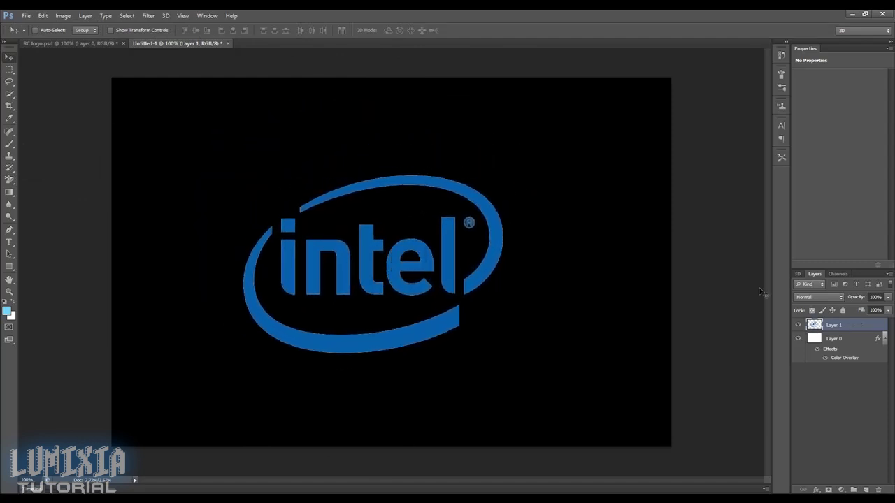
left_click(798, 338)
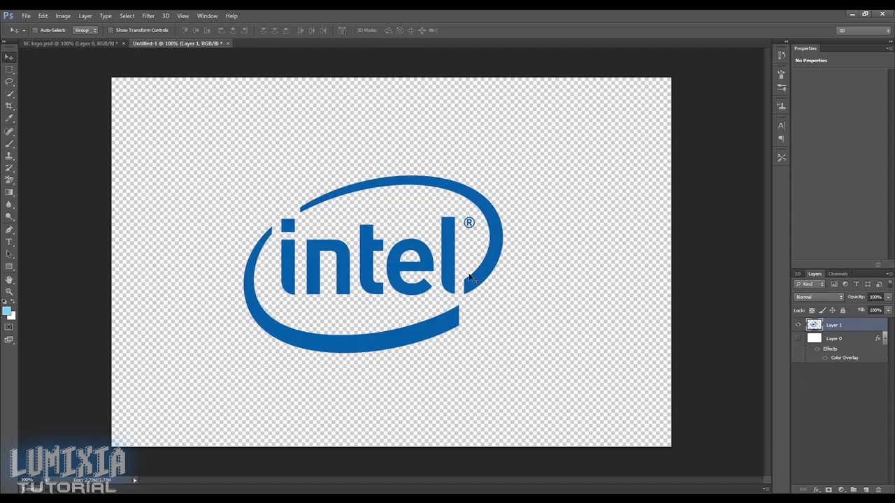
left_click(798, 338)
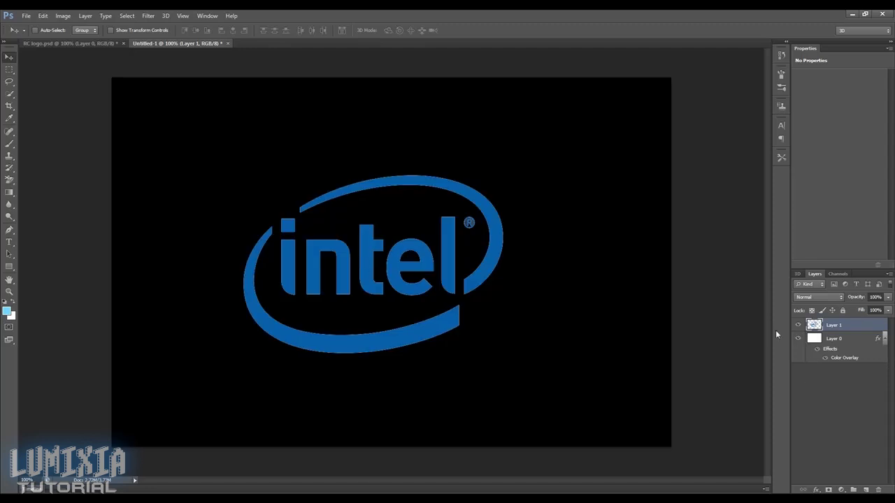
left_click_drag(381, 266, 409, 275)
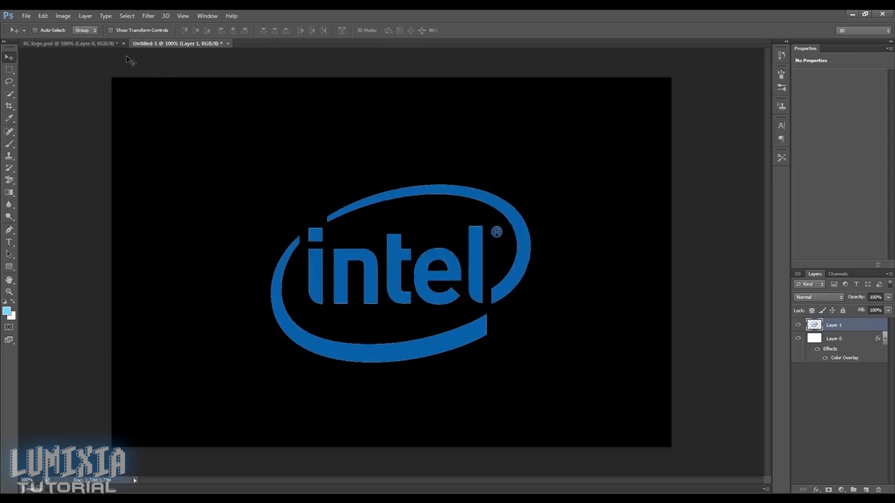
left_click(101, 45)
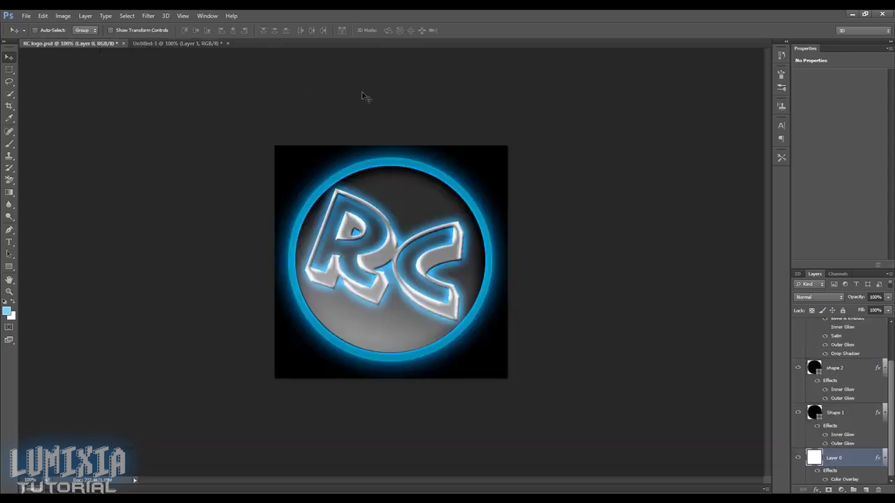